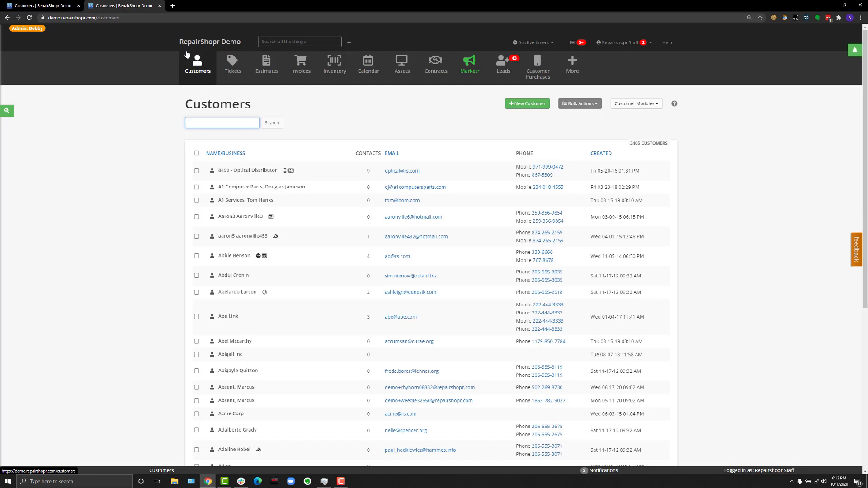
Open the 8499 - Optical Distributor customer record and scroll down to its Portal Users.
click(262, 174)
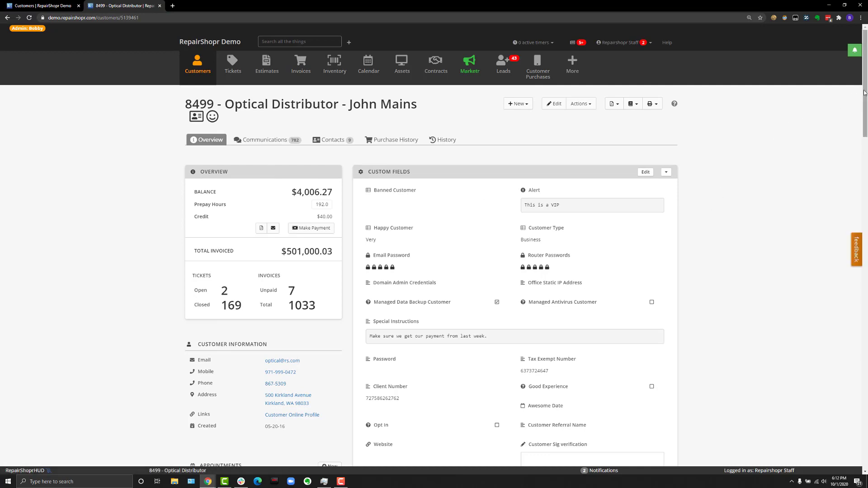
drag(864, 93, 859, 443)
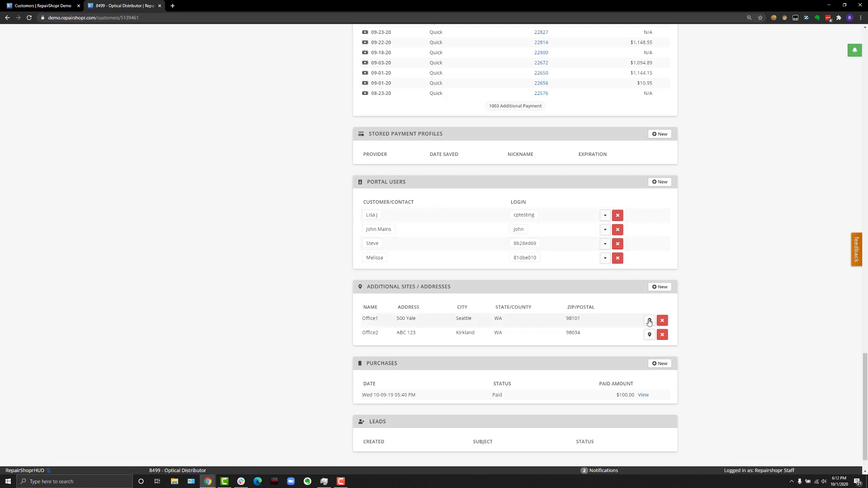
click(865, 396)
Send the first portal user a registration email invitation.
click(603, 215)
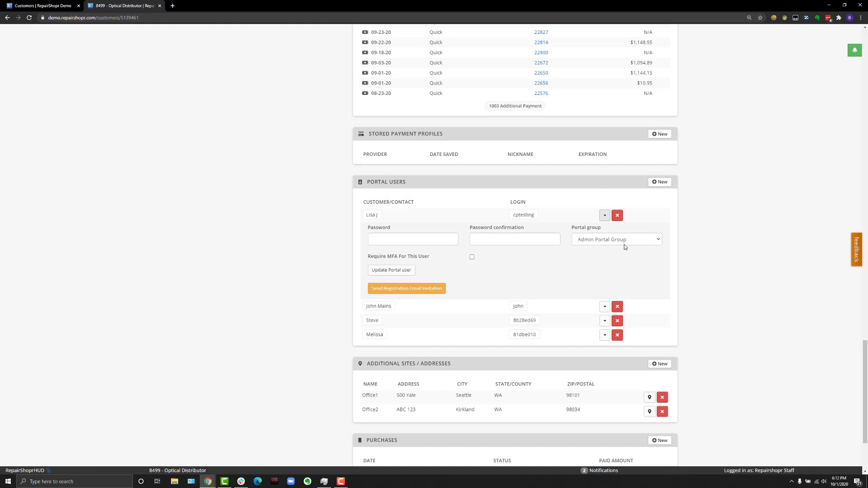
click(384, 289)
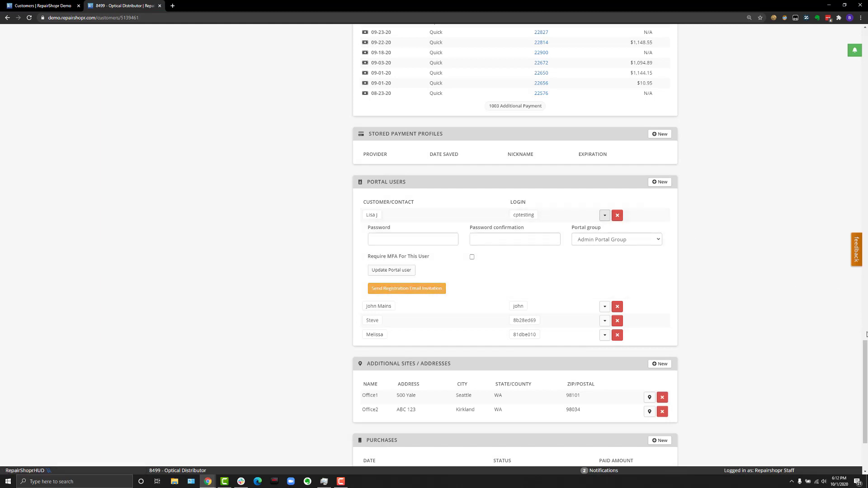
drag(865, 345, 866, 36)
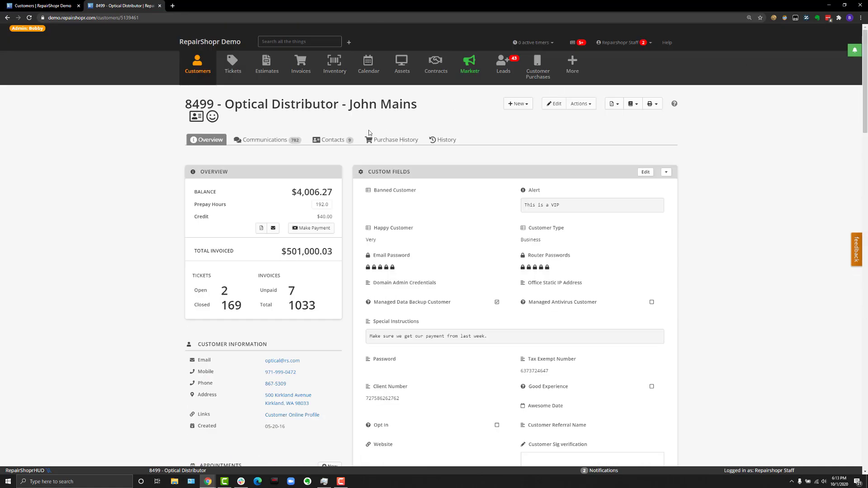
Enable the Front Desk contact as a portal user in the Admin Portal Group.
click(326, 141)
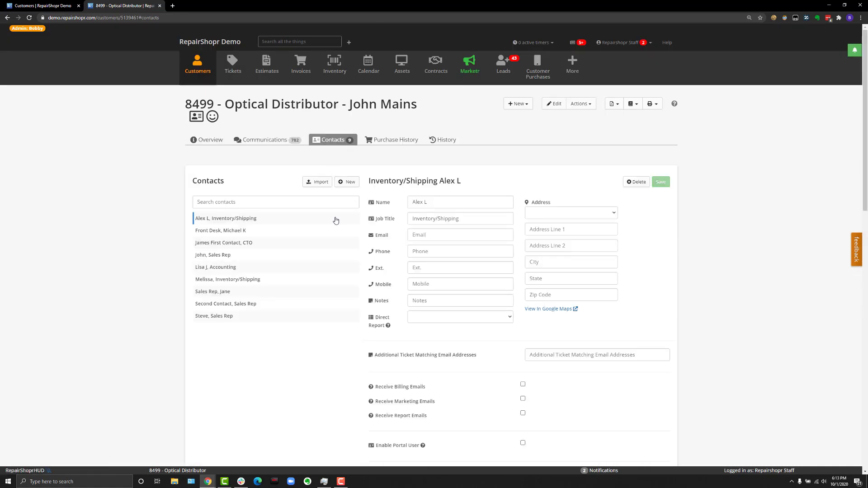
click(251, 231)
scroll(470, 233, down, 5)
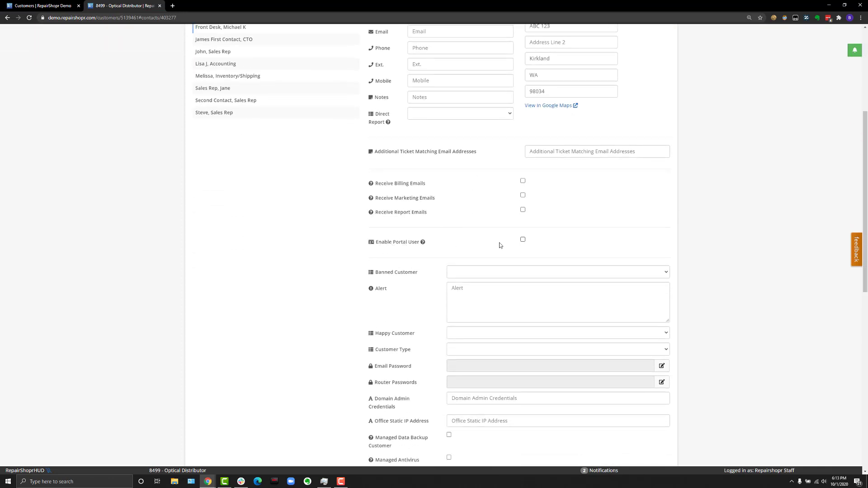
click(522, 239)
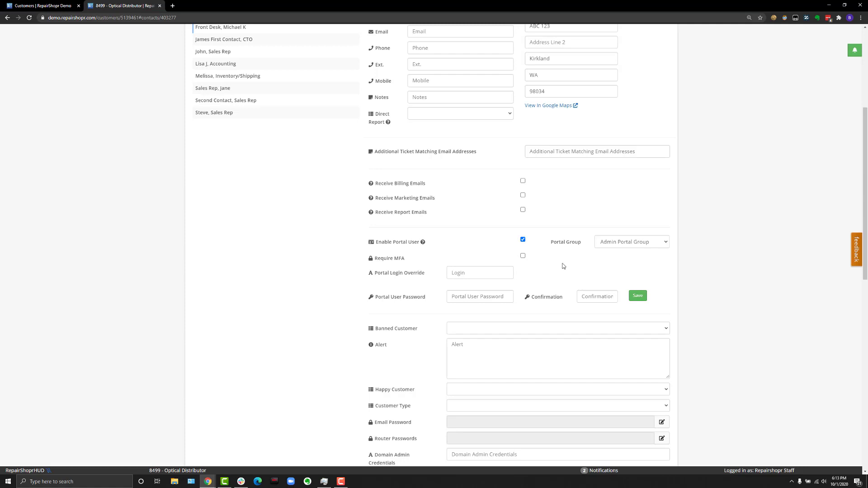
scroll(562, 266, up, 1)
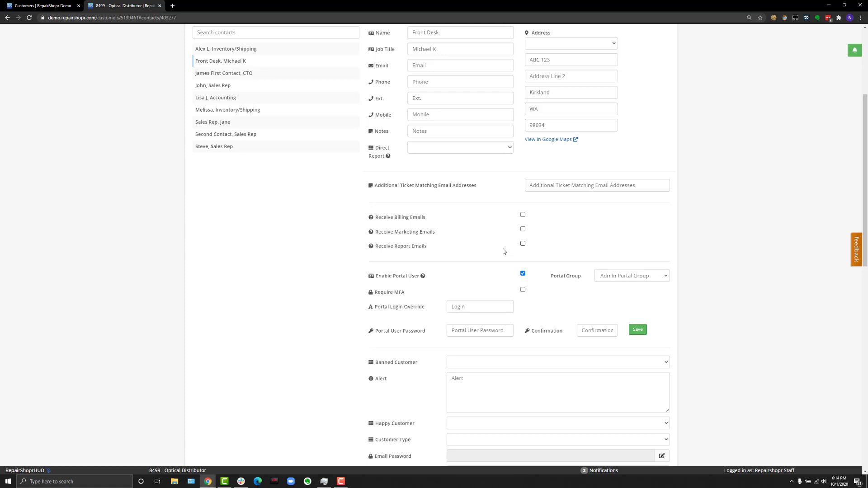
scroll(485, 254, down, 2)
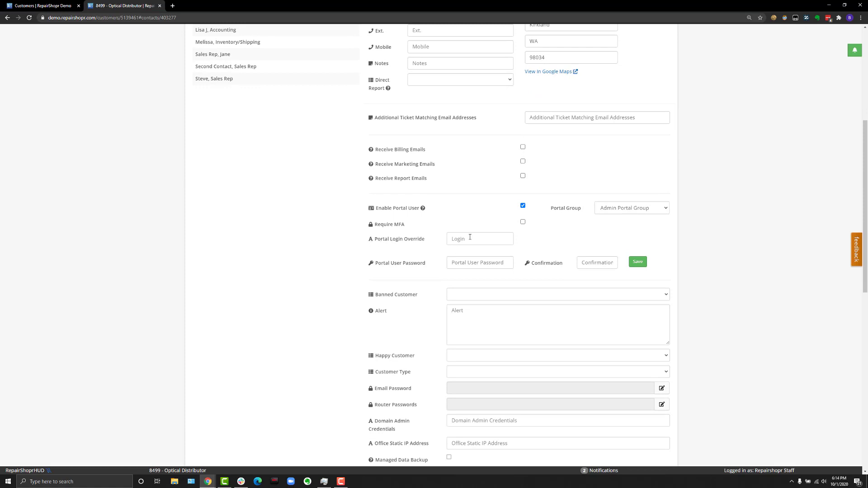
click(470, 237)
scroll(485, 249, up, 4)
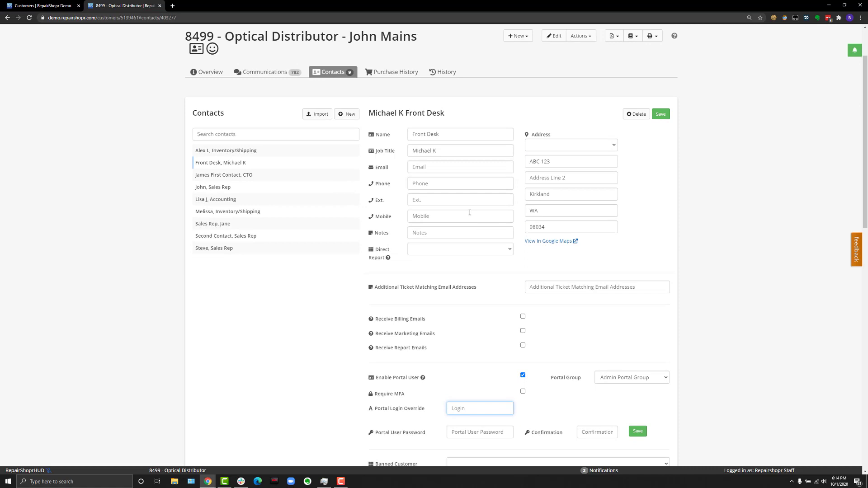
click(433, 167)
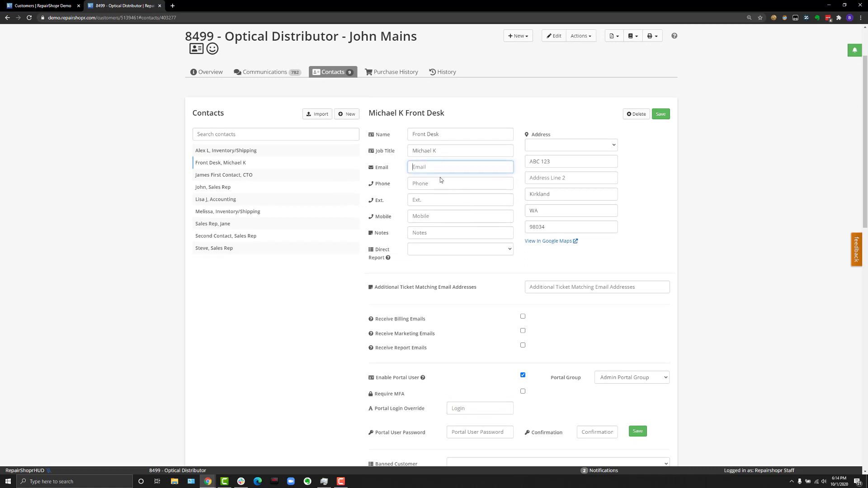
scroll(448, 187, down, 5)
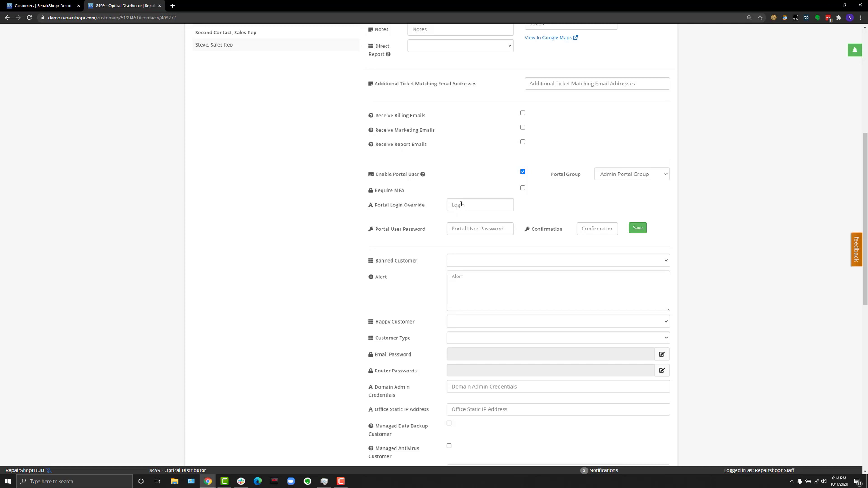
click(461, 204)
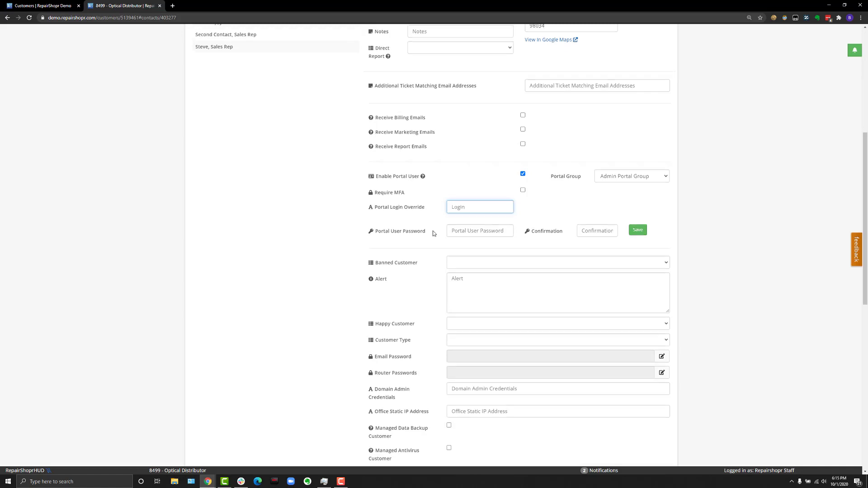
scroll(432, 231, up, 6)
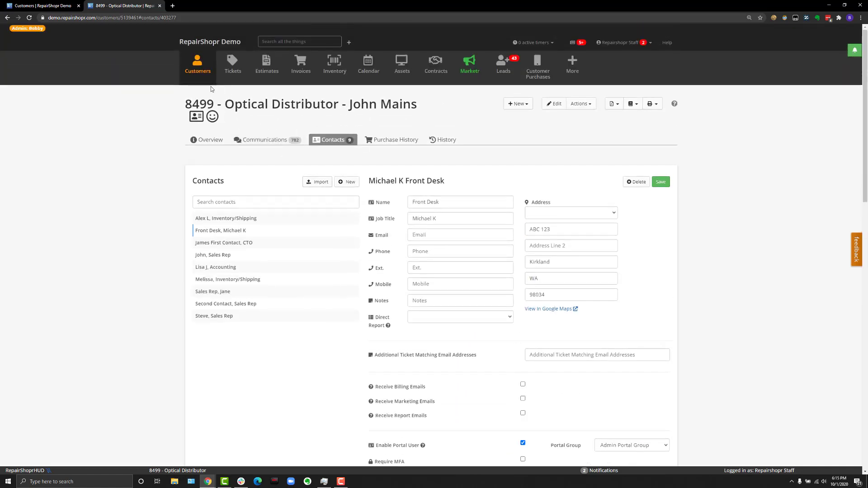
Select all 25 customers in the list and choose Bulk Manage Portal Users.
click(197, 74)
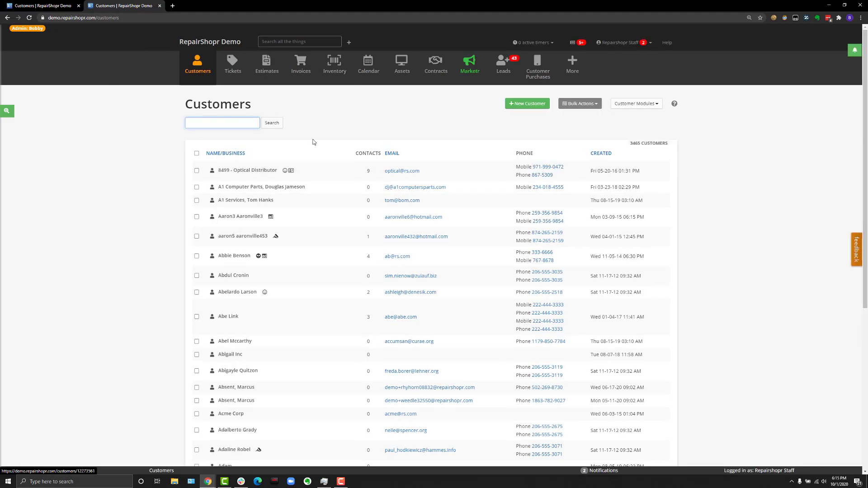
click(196, 171)
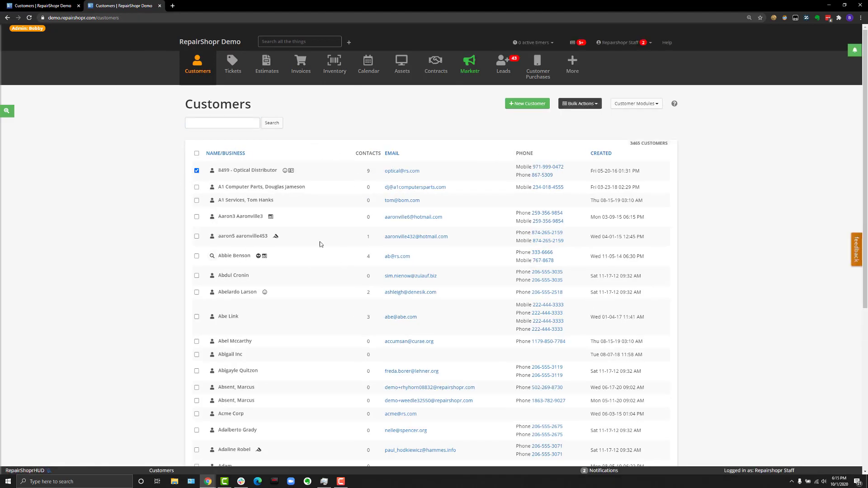
click(196, 153)
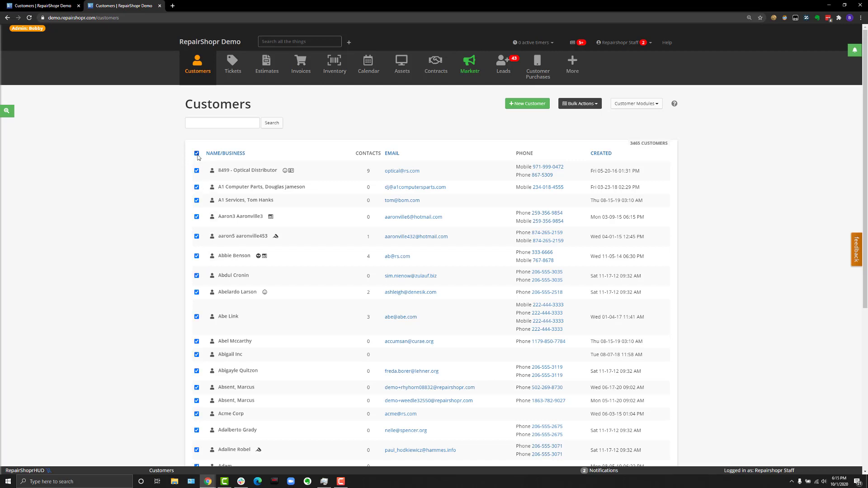
click(577, 107)
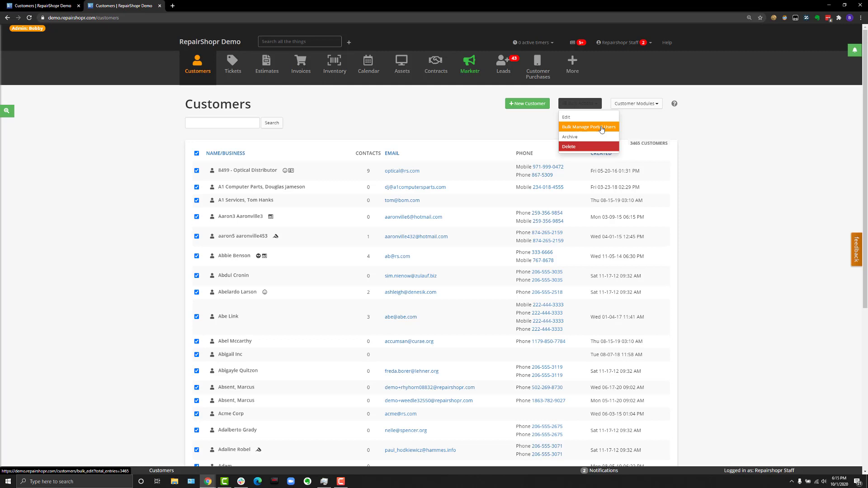
click(587, 130)
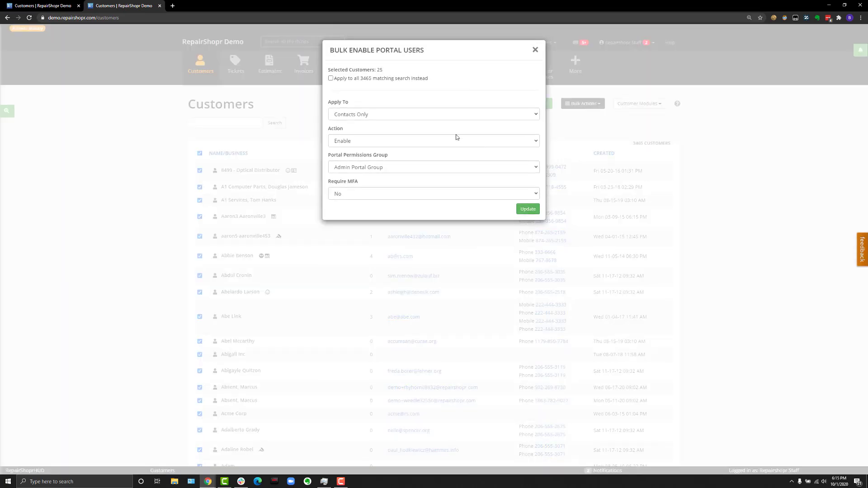
Enable Customers and Contacts in Admin Portal Group, applied to all 3465 matching customers.
click(391, 119)
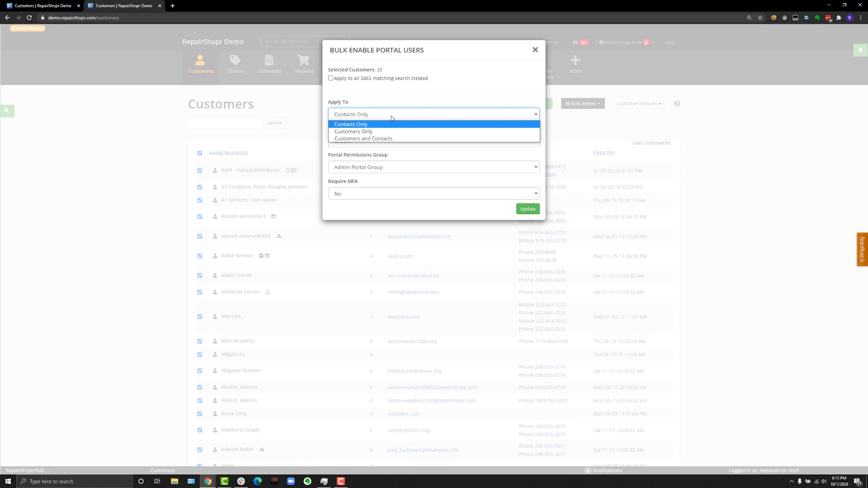
click(393, 140)
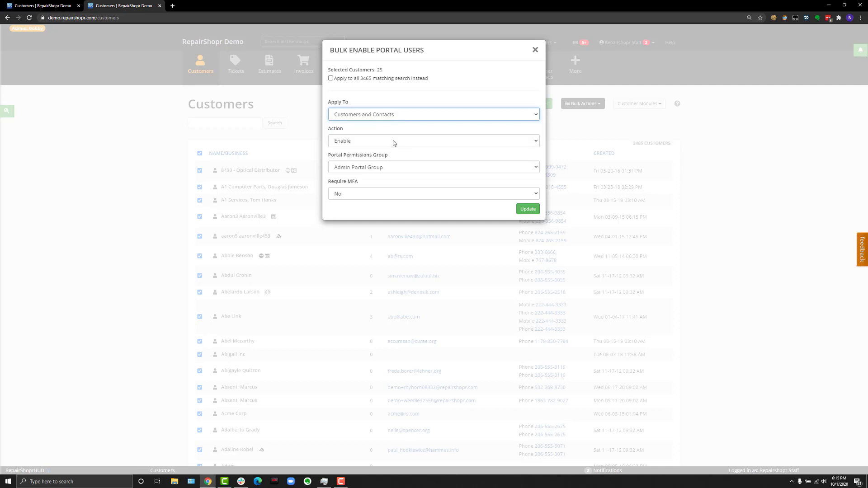
click(393, 142)
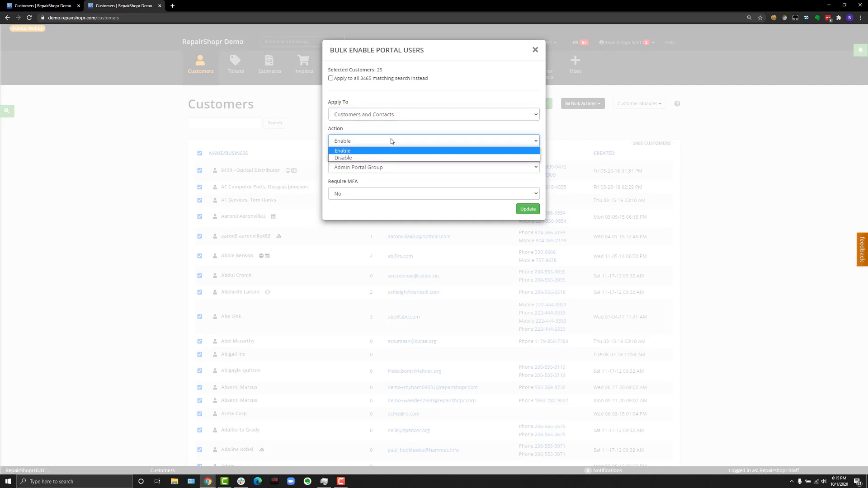
click(392, 134)
click(392, 168)
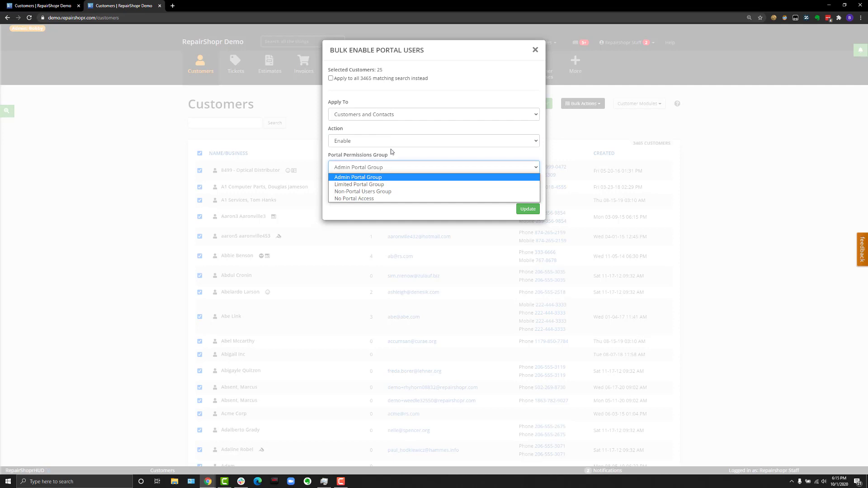
click(396, 157)
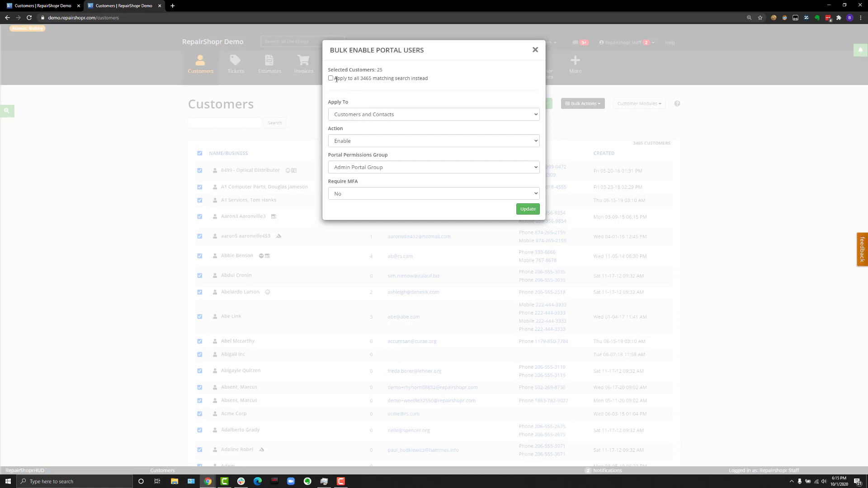
drag(335, 80, 437, 84)
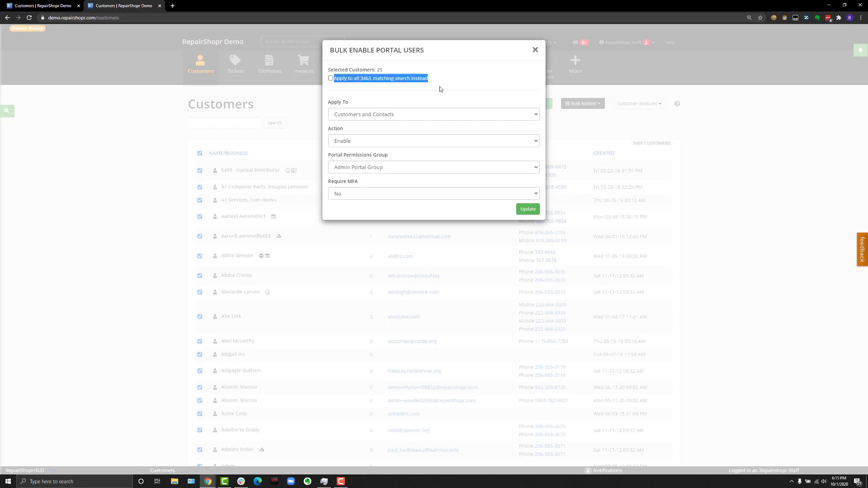
click(330, 78)
Close the bulk dialog and open the 8499 - Optical Distributor customer's contacts.
click(535, 50)
click(270, 177)
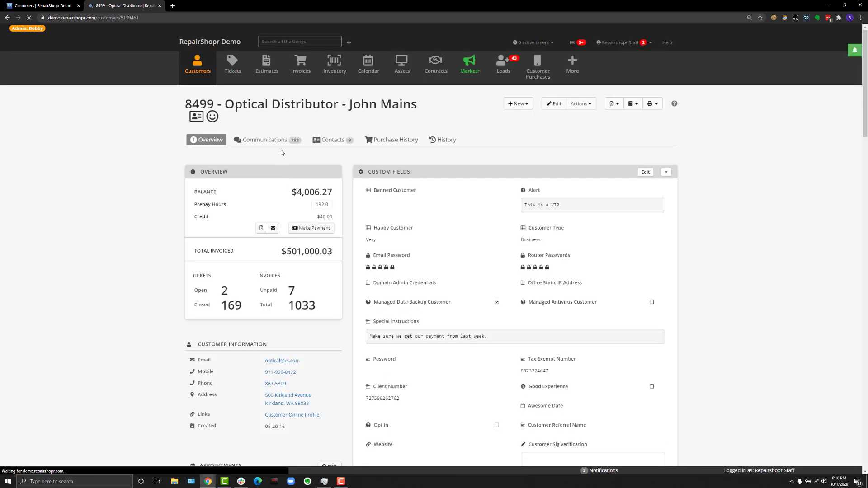
click(340, 141)
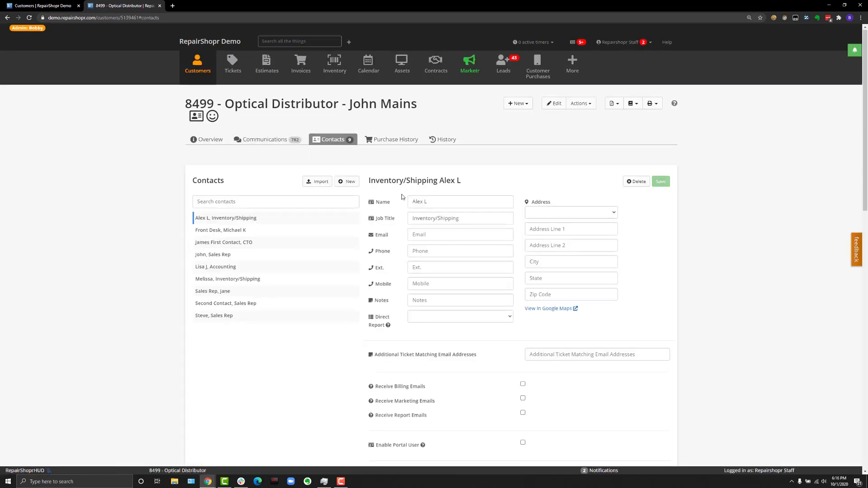
Make the Inventory/Shipping contact an Admin Portal Group portal user and select Portal Login Override.
scroll(465, 252, down, 3)
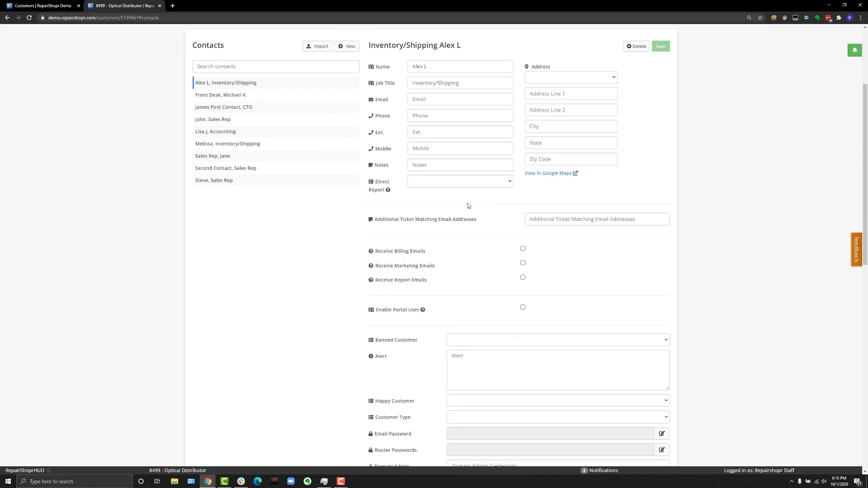
click(426, 101)
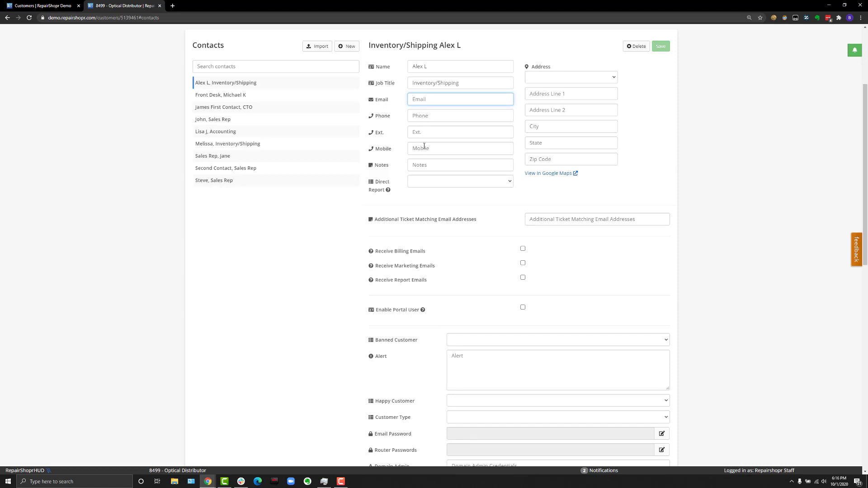
scroll(420, 144, down, 1)
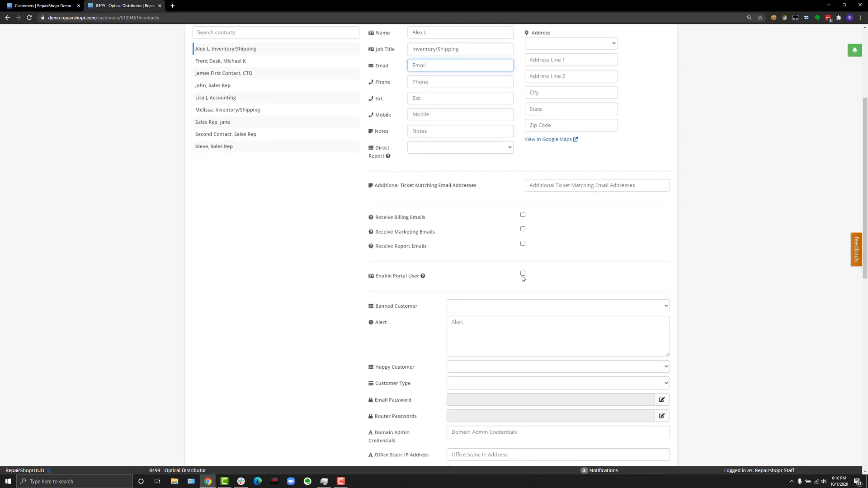
click(522, 274)
scroll(428, 243, down, 2)
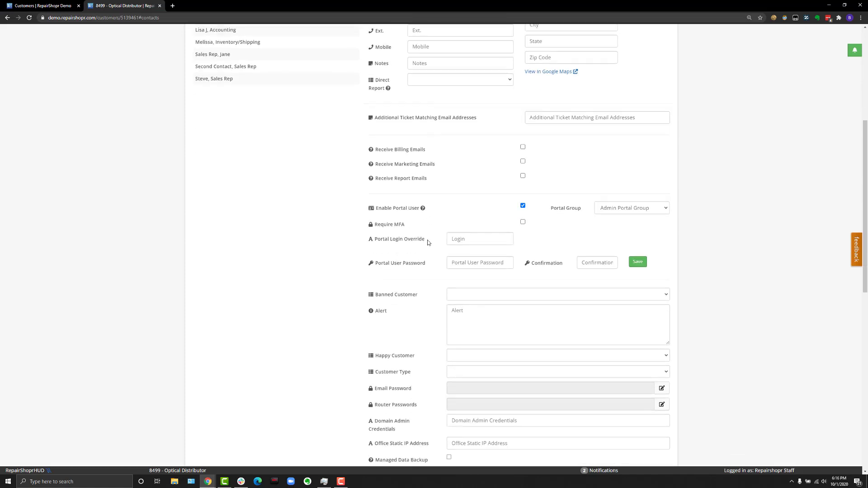
click(476, 241)
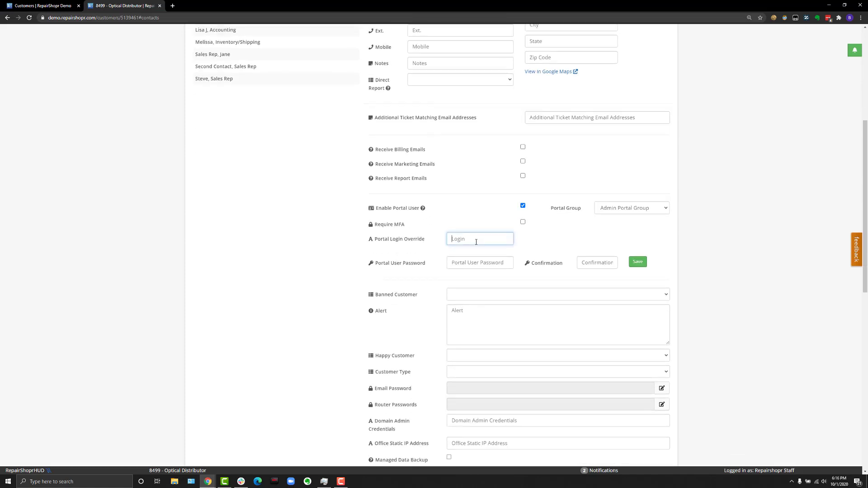